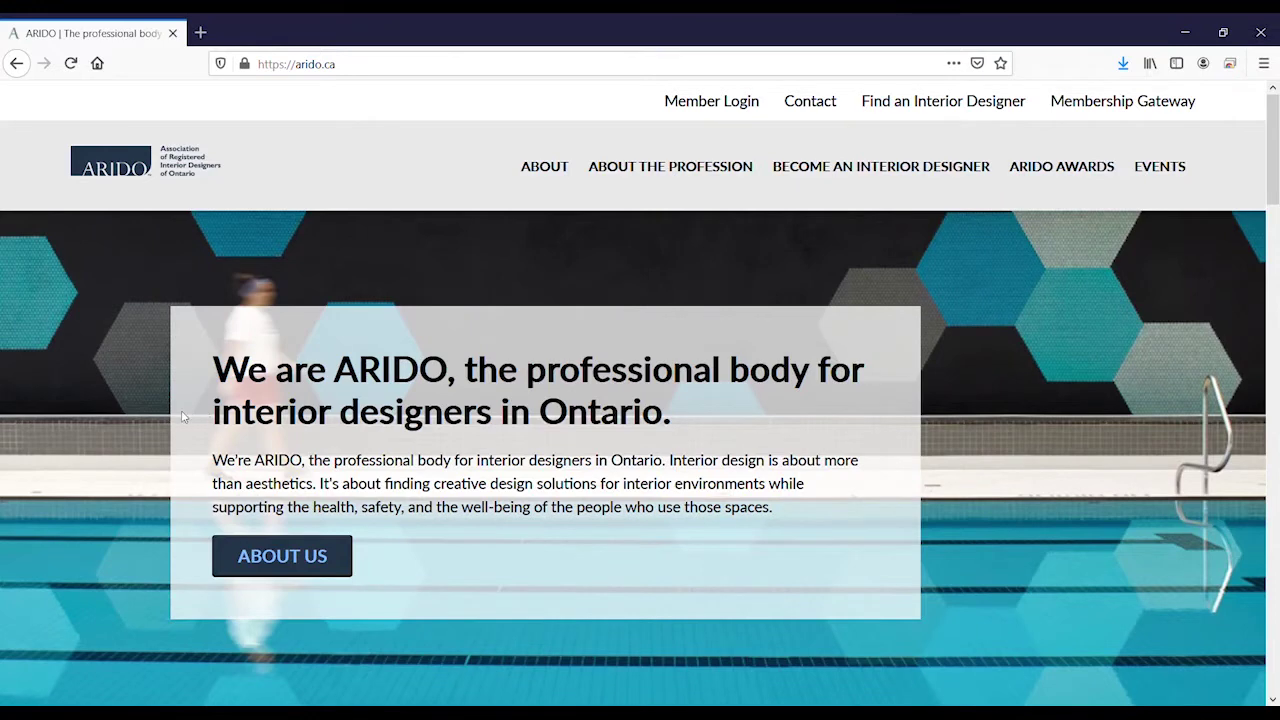
Open the Membership Gateway from the ARIDO homepage and log in with the account's username and password.
{"action": "left_click_drag", "start_coordinate": [345, 68], "coordinate": [255, 68]}
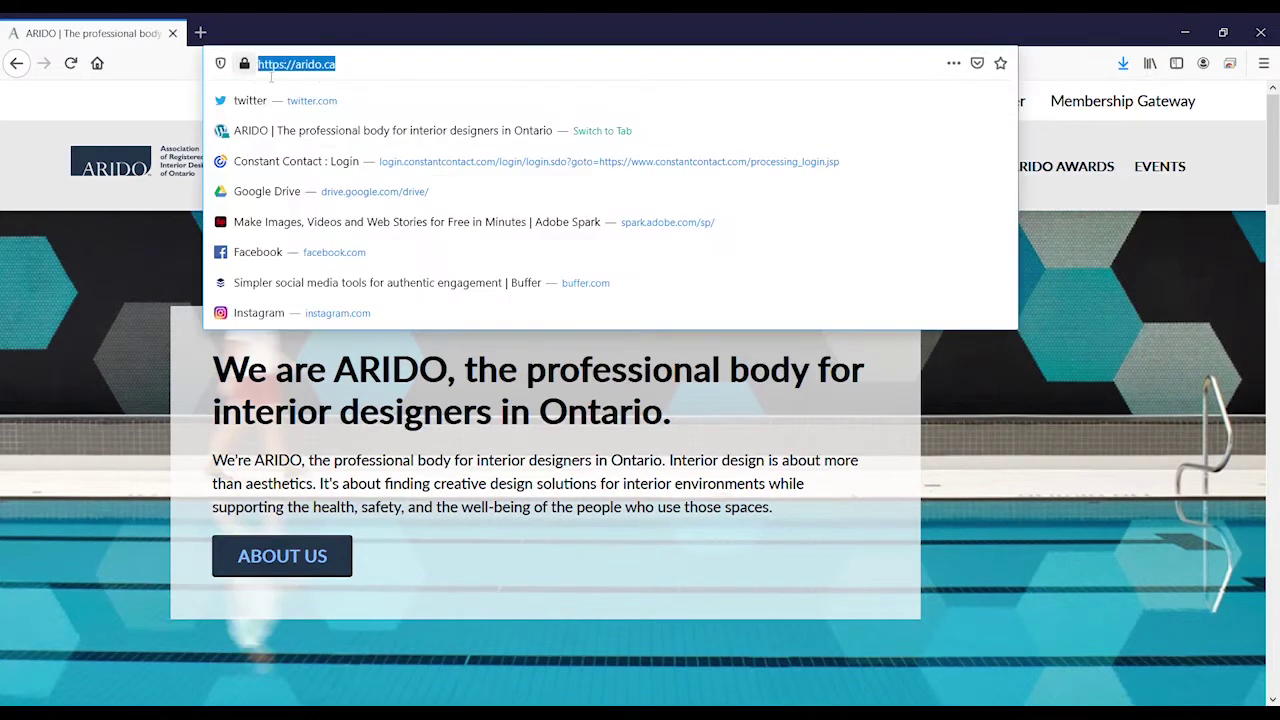
{"action": "left_click", "coordinate": [1176, 285]}
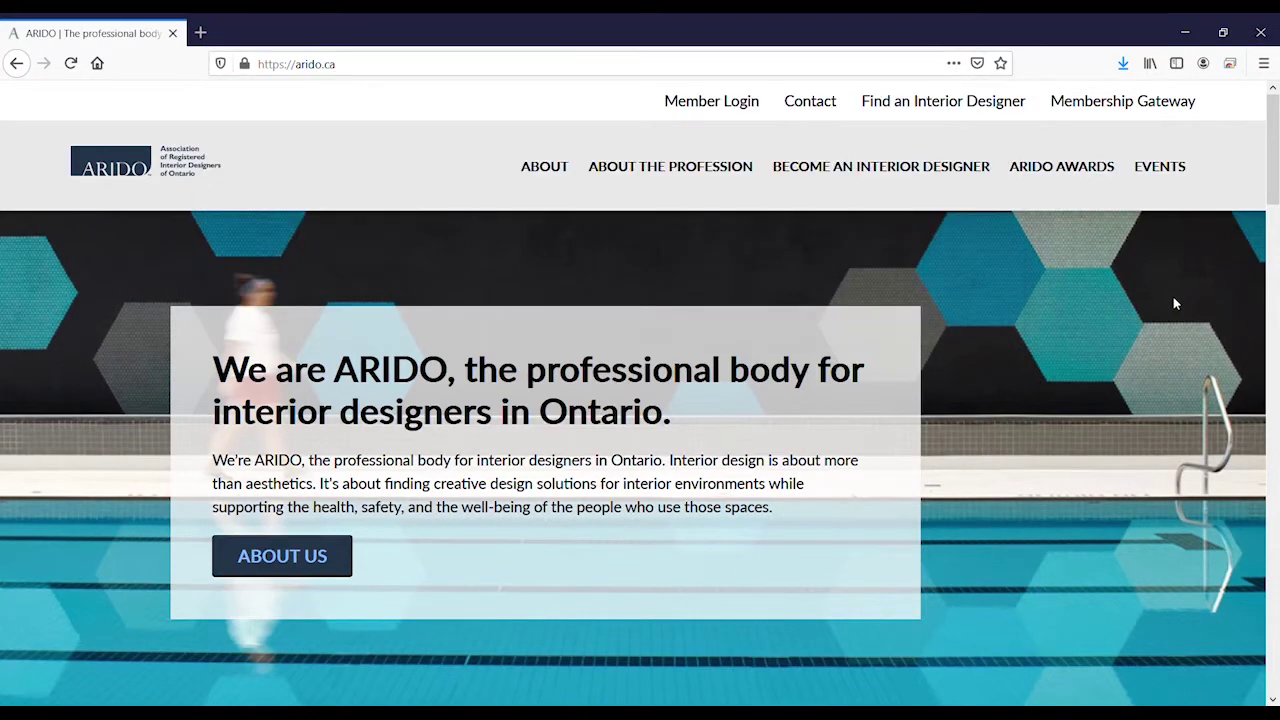
{"action": "left_click", "coordinate": [1085, 104]}
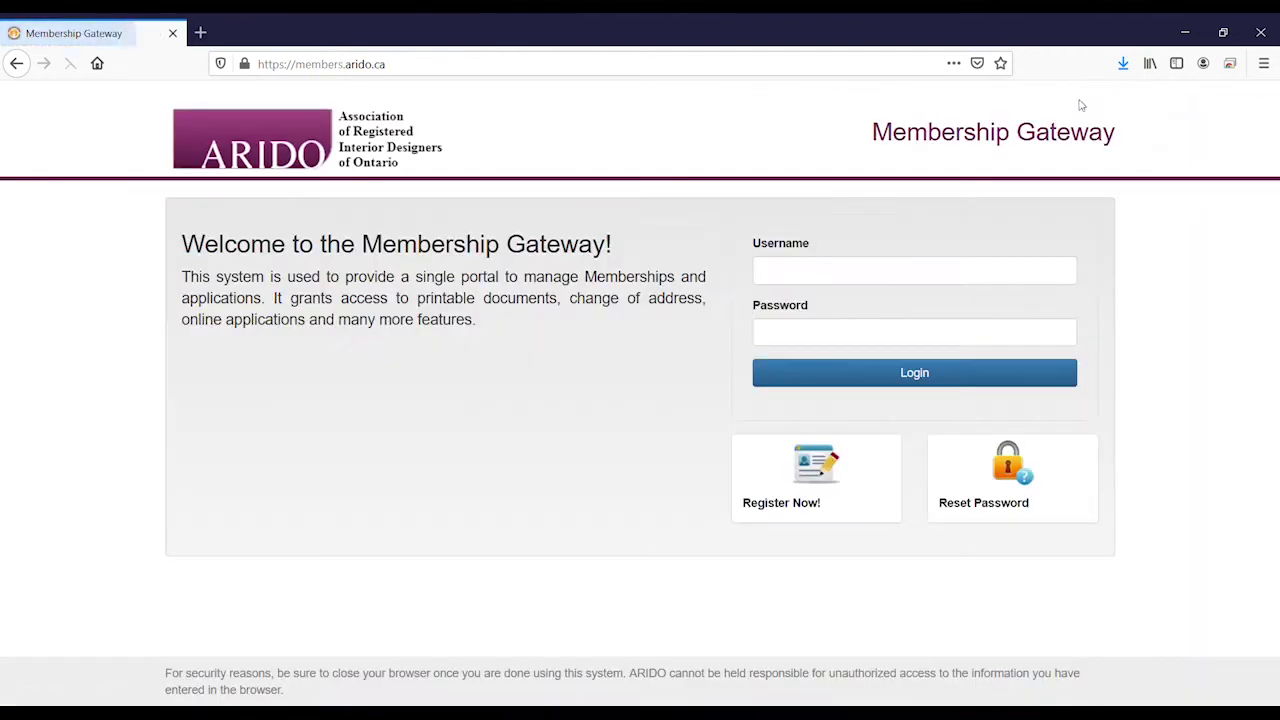
{"action": "left_click", "coordinate": [798, 280]}
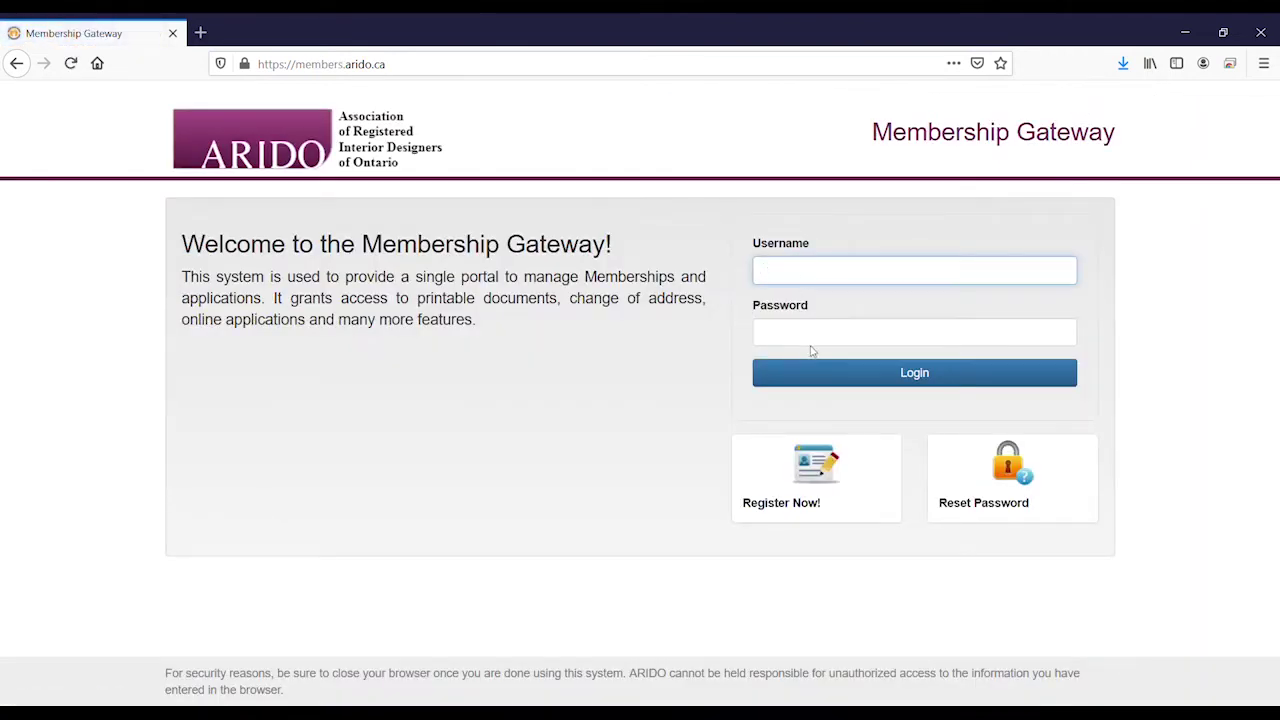
{"action": "left_click", "coordinate": [803, 380]}
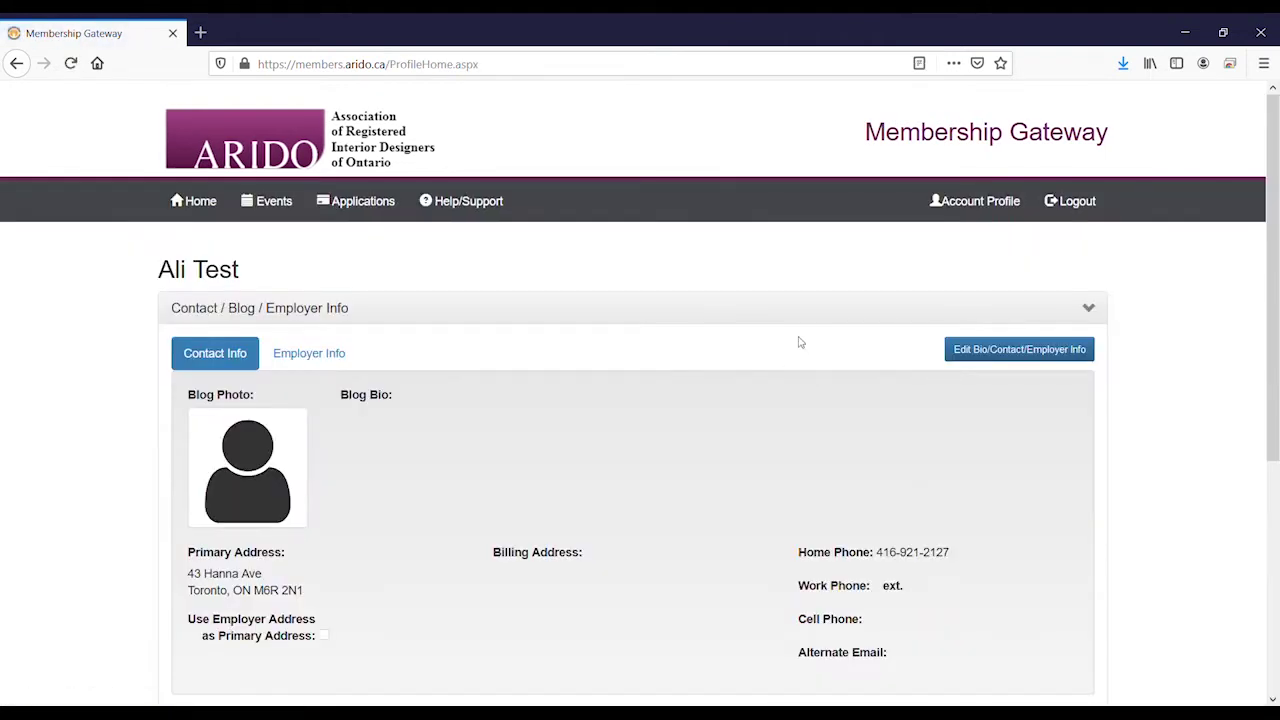
Open the Intern membership and go to its page for reporting professional development with ARIDO.
{"action": "scroll", "coordinate": [790, 342], "scroll_direction": "down", "scroll_amount": 5}
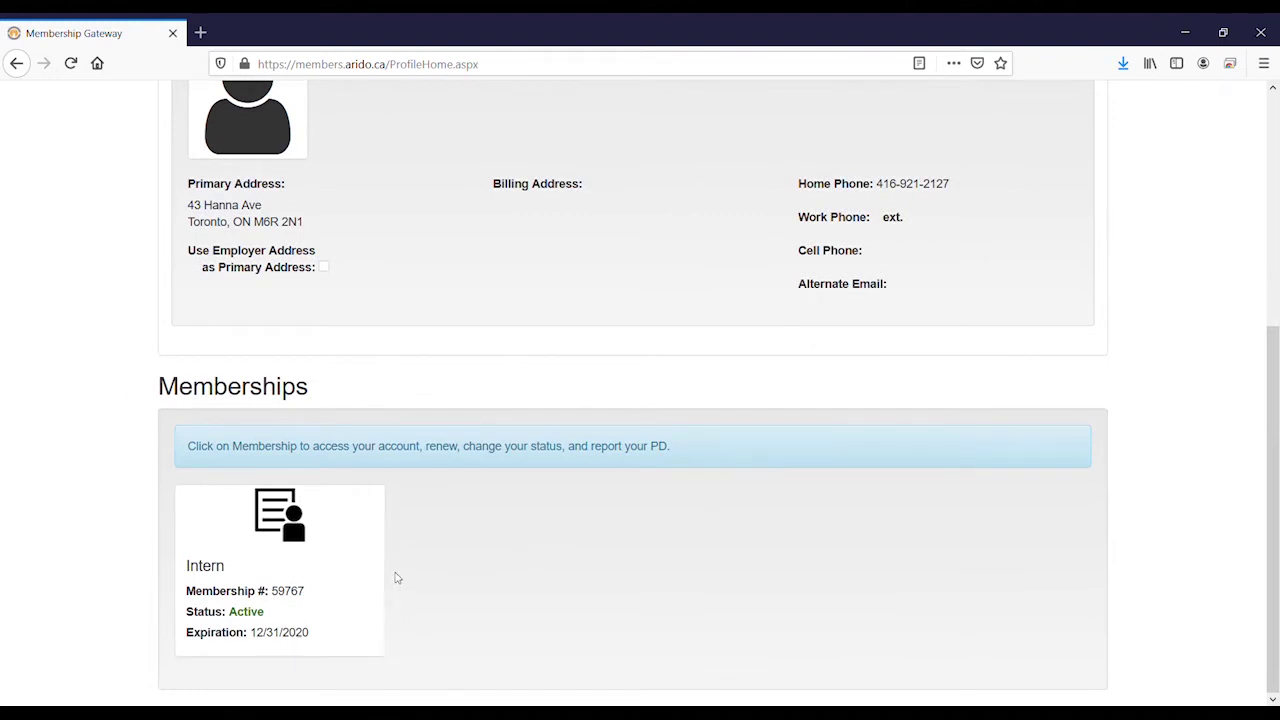
{"action": "left_click", "coordinate": [341, 564]}
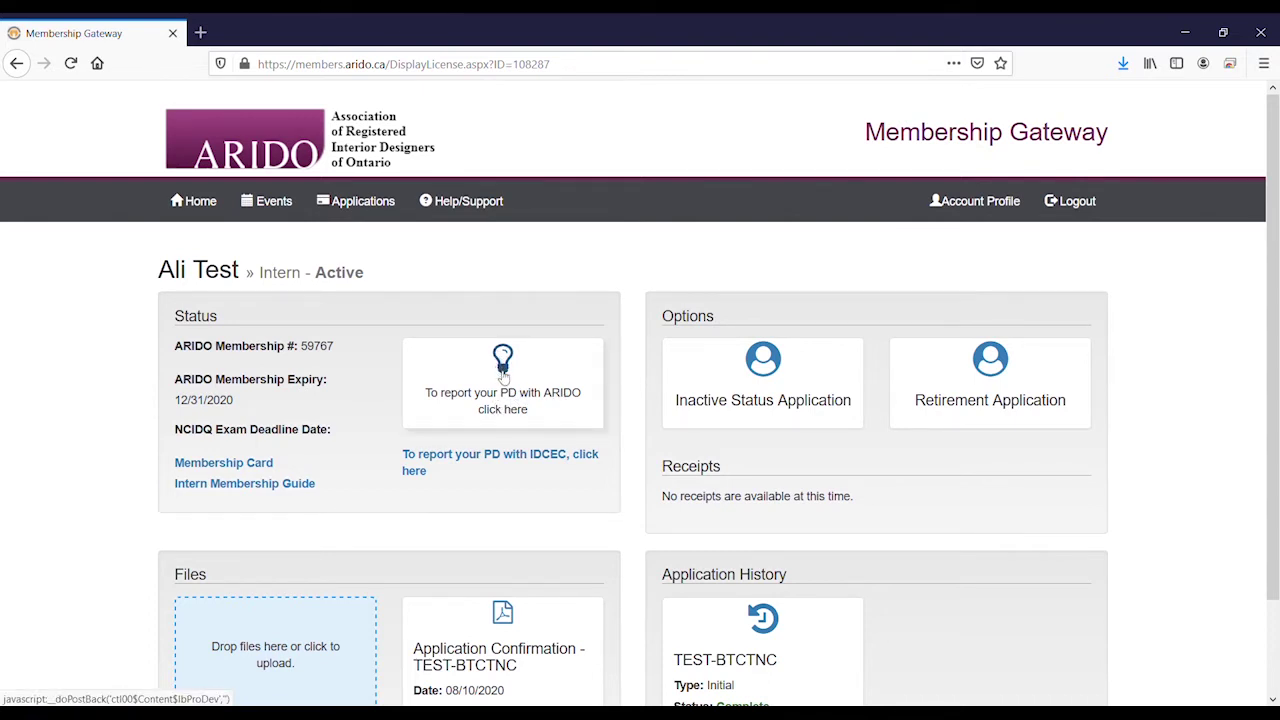
{"action": "left_click", "coordinate": [503, 375]}
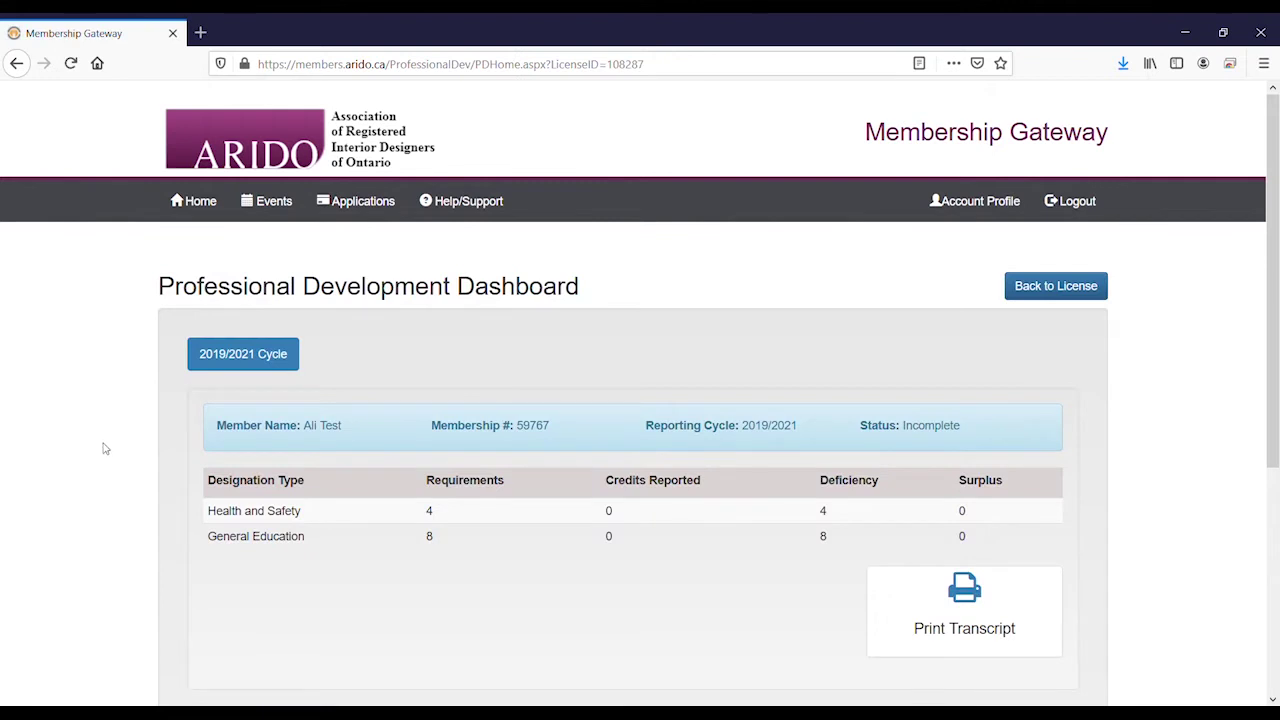
Start a new professional development record with provider Dazzle Kitchens and course title "The importance of glitter in kitchen projects".
{"action": "scroll", "coordinate": [103, 448], "scroll_direction": "down", "scroll_amount": 2}
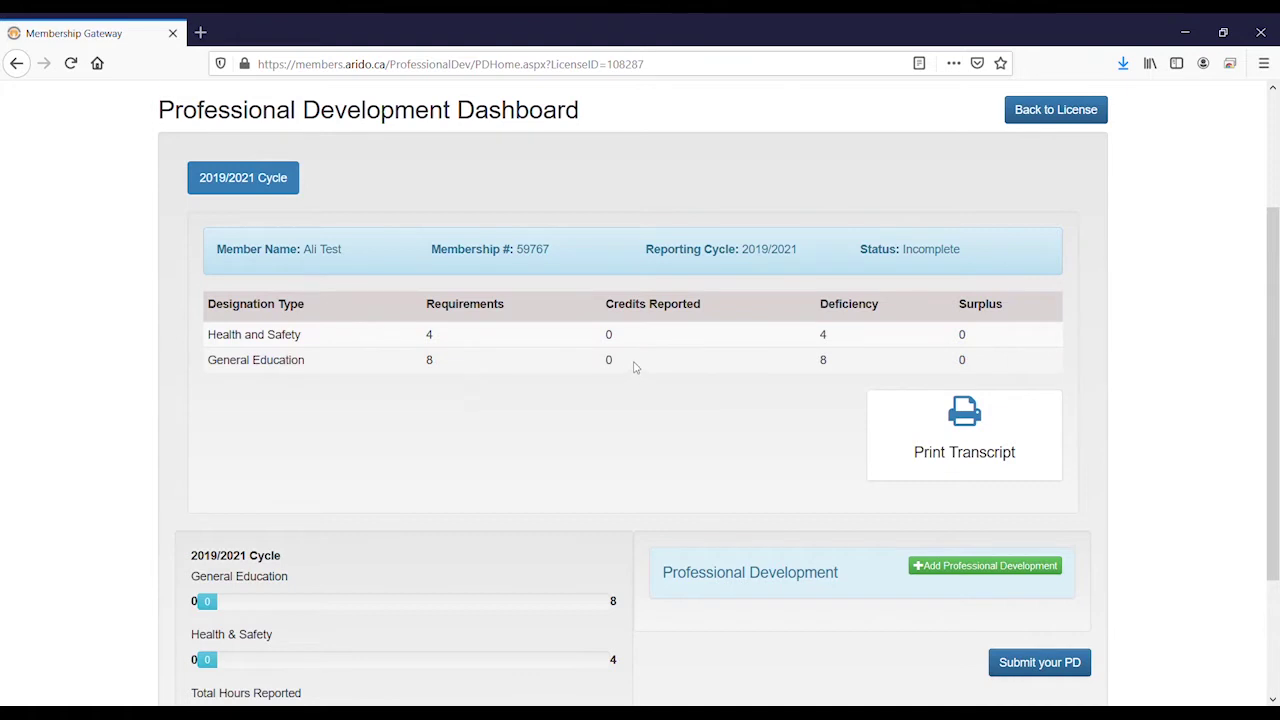
{"action": "scroll", "coordinate": [633, 367], "scroll_direction": "down", "scroll_amount": 2}
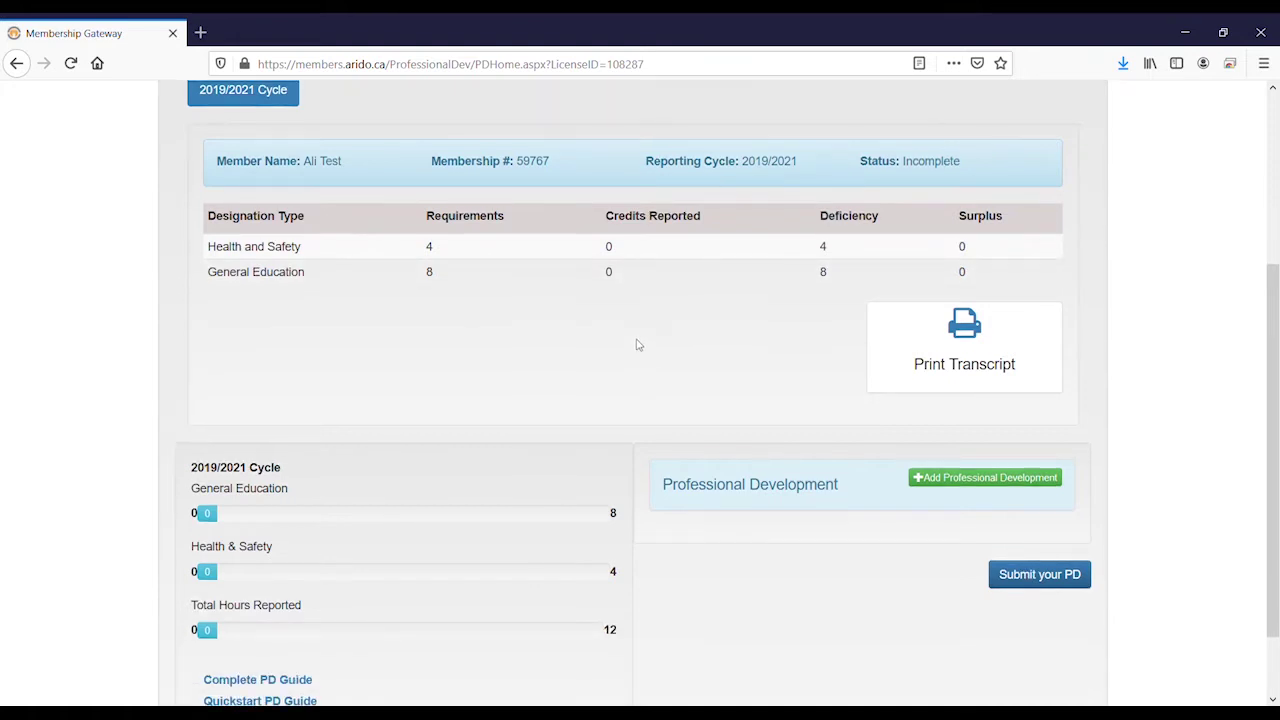
{"action": "scroll", "coordinate": [637, 345], "scroll_direction": "down", "scroll_amount": 2}
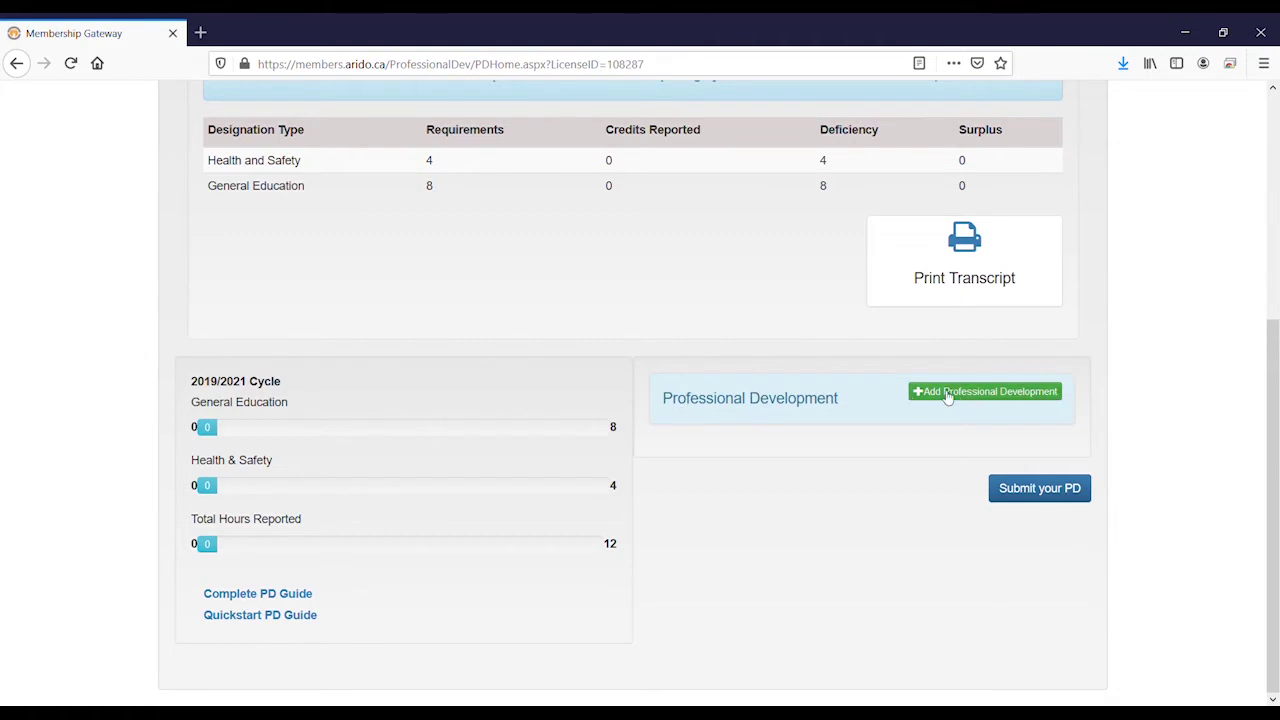
{"action": "left_click", "coordinate": [1019, 396]}
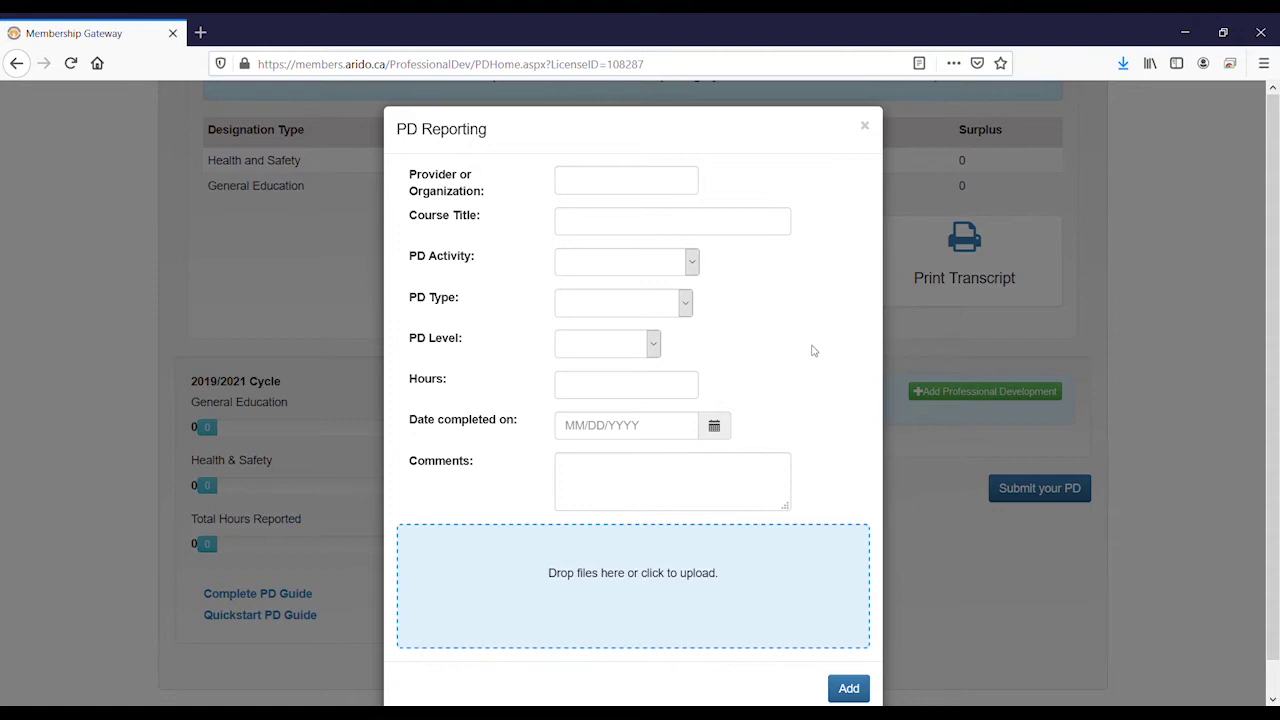
{"action": "left_click", "coordinate": [590, 192]}
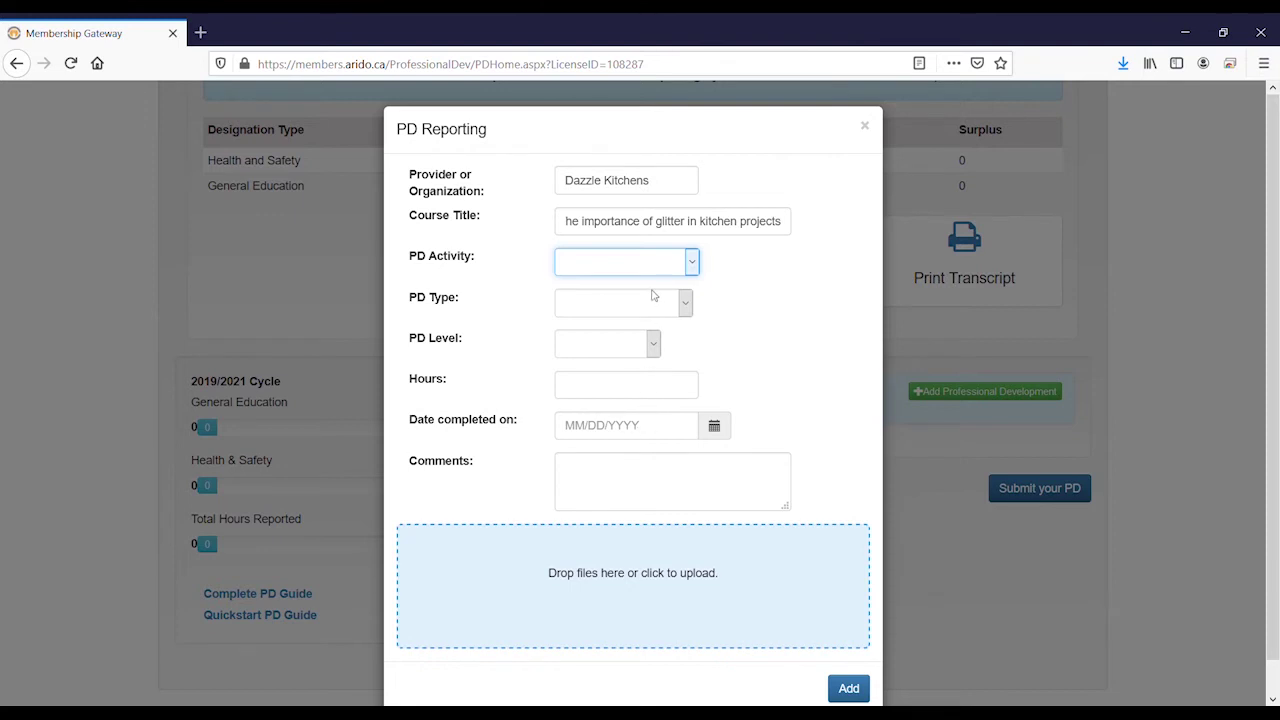
Set the PD activity to Structured Learning, the type to General Education, the level to Basic and the hours to 1.
{"action": "key", "text": "Down"}
{"action": "key", "text": "Tab"}
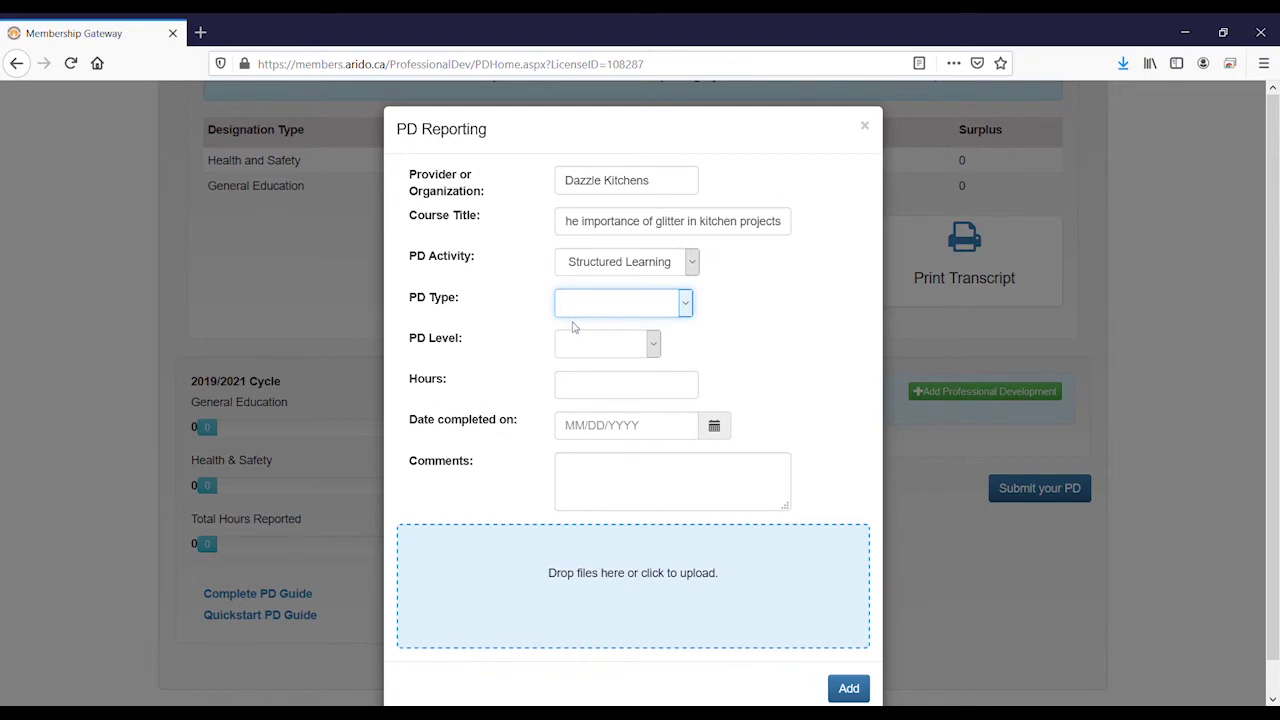
{"action": "key", "text": "Down"}
{"action": "key", "text": "Tab"}
{"action": "key", "text": "Down"}
{"action": "key", "text": "Tab"}
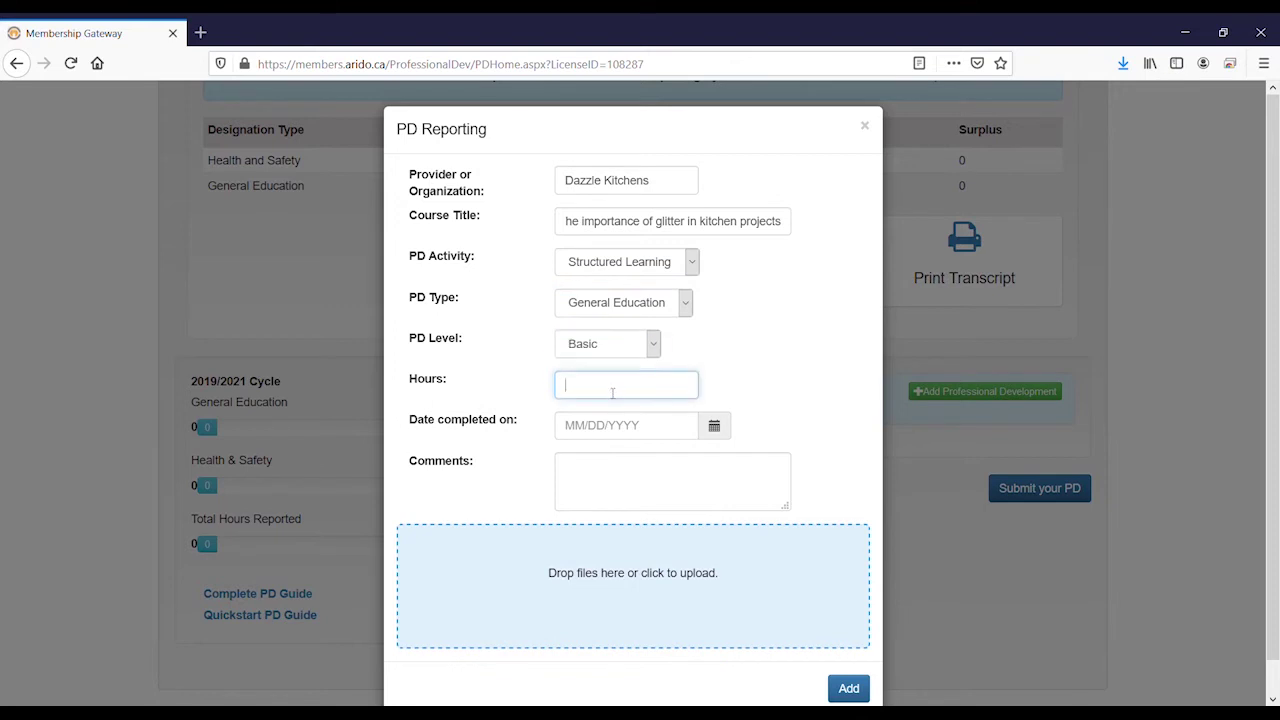
{"action": "type", "text": "1"}
{"action": "left_click", "coordinate": [776, 371]}
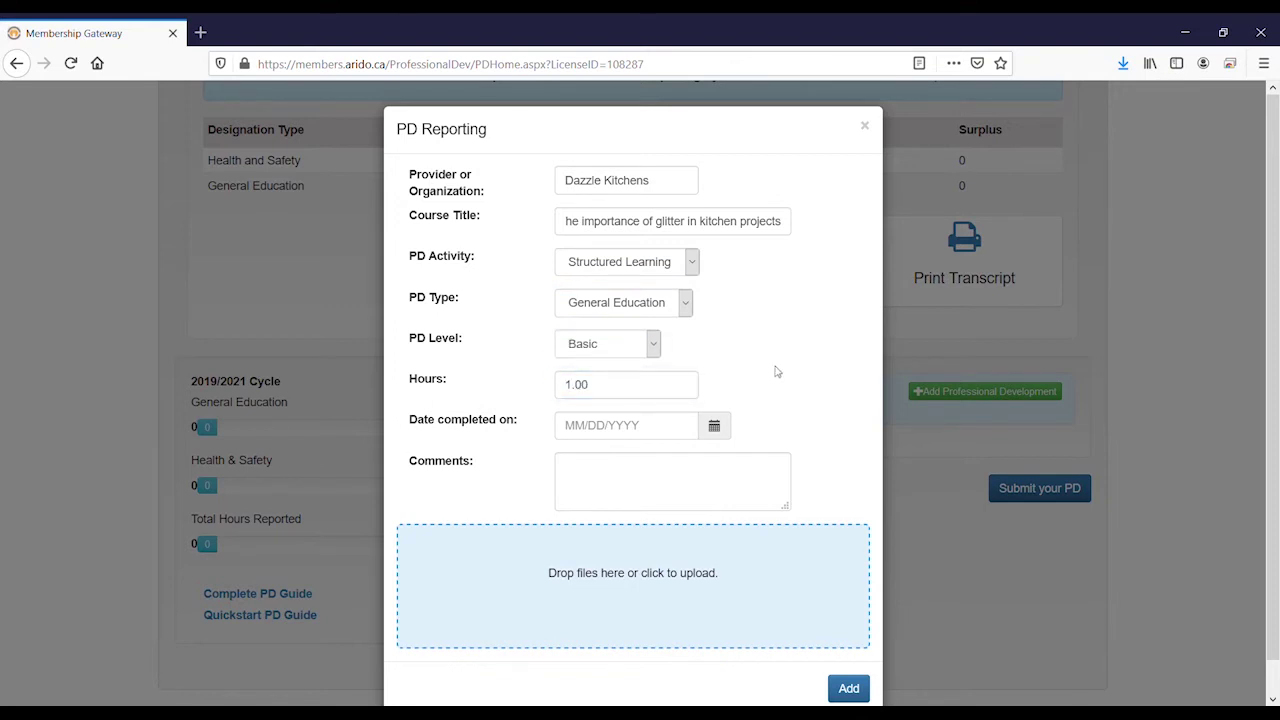
Set the course's completion date to 03/05/2020 using the calendar.
{"action": "left_click", "coordinate": [662, 433]}
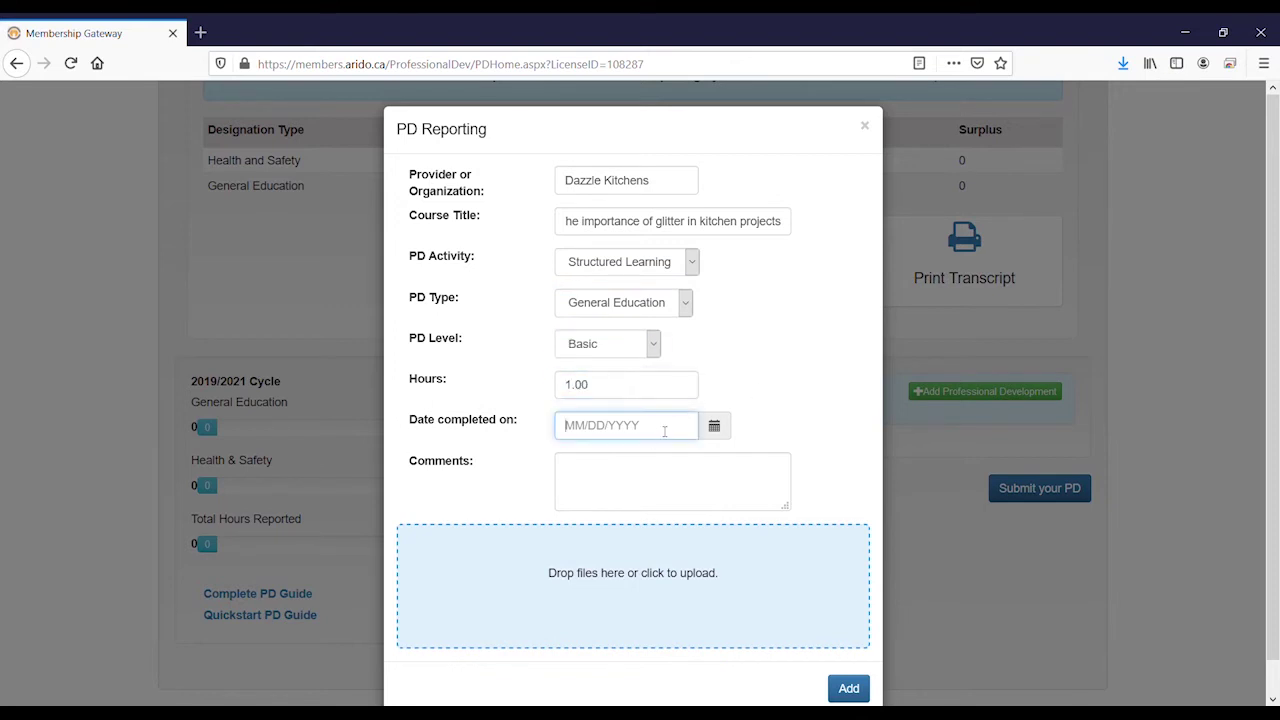
{"action": "left_click", "coordinate": [726, 429]}
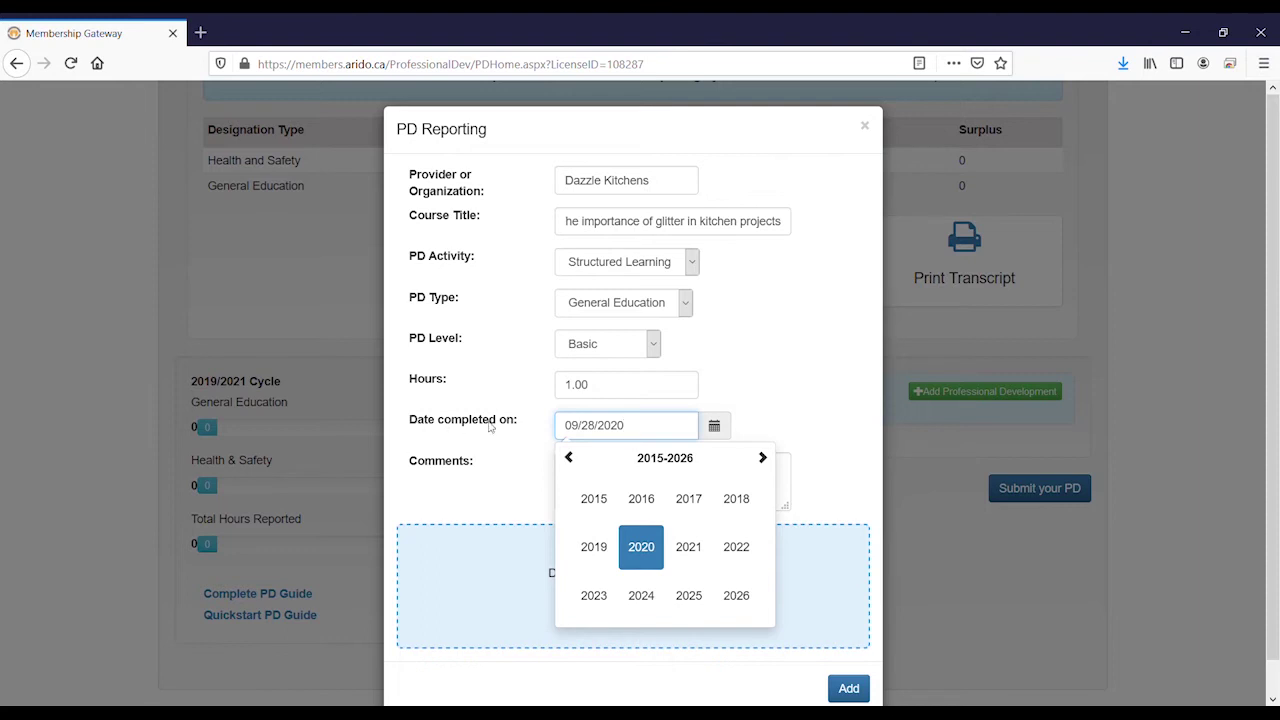
{"action": "left_click", "coordinate": [641, 546]}
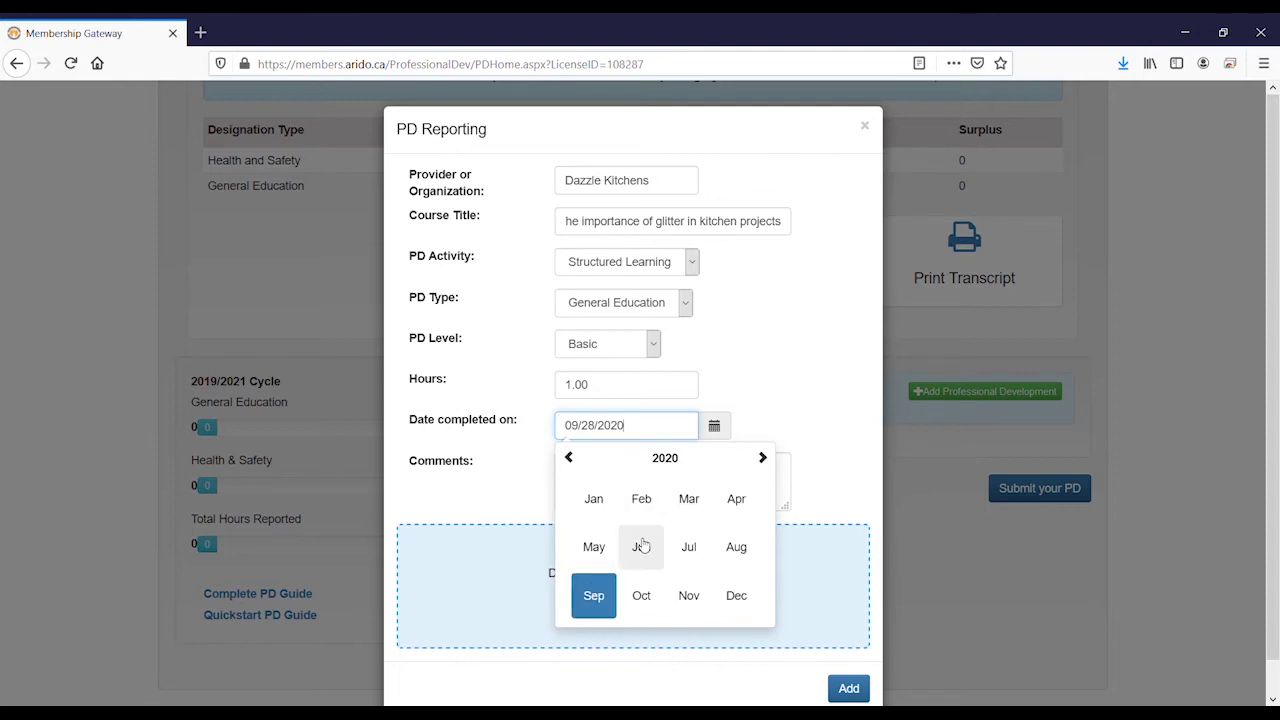
{"action": "left_click", "coordinate": [688, 498]}
{"action": "left_click", "coordinate": [699, 508]}
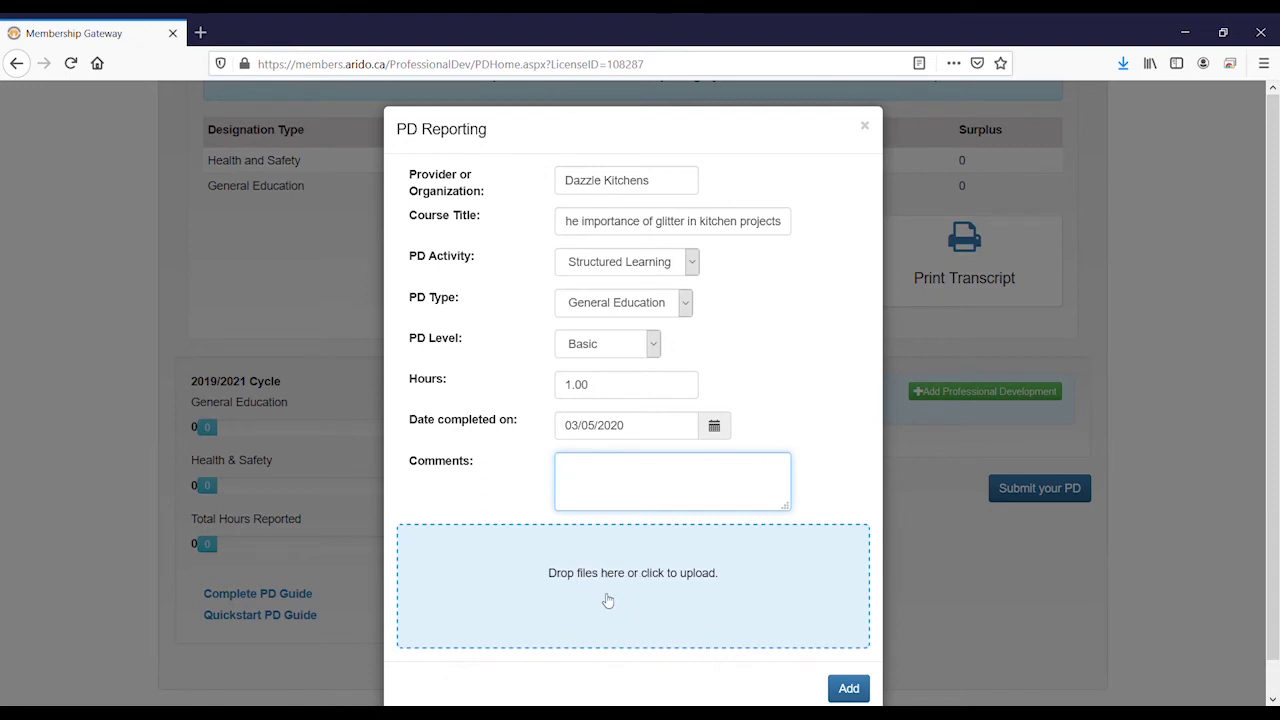
Upload the sunflower image as the supporting file and add the completed record.
{"action": "left_click", "coordinate": [595, 597]}
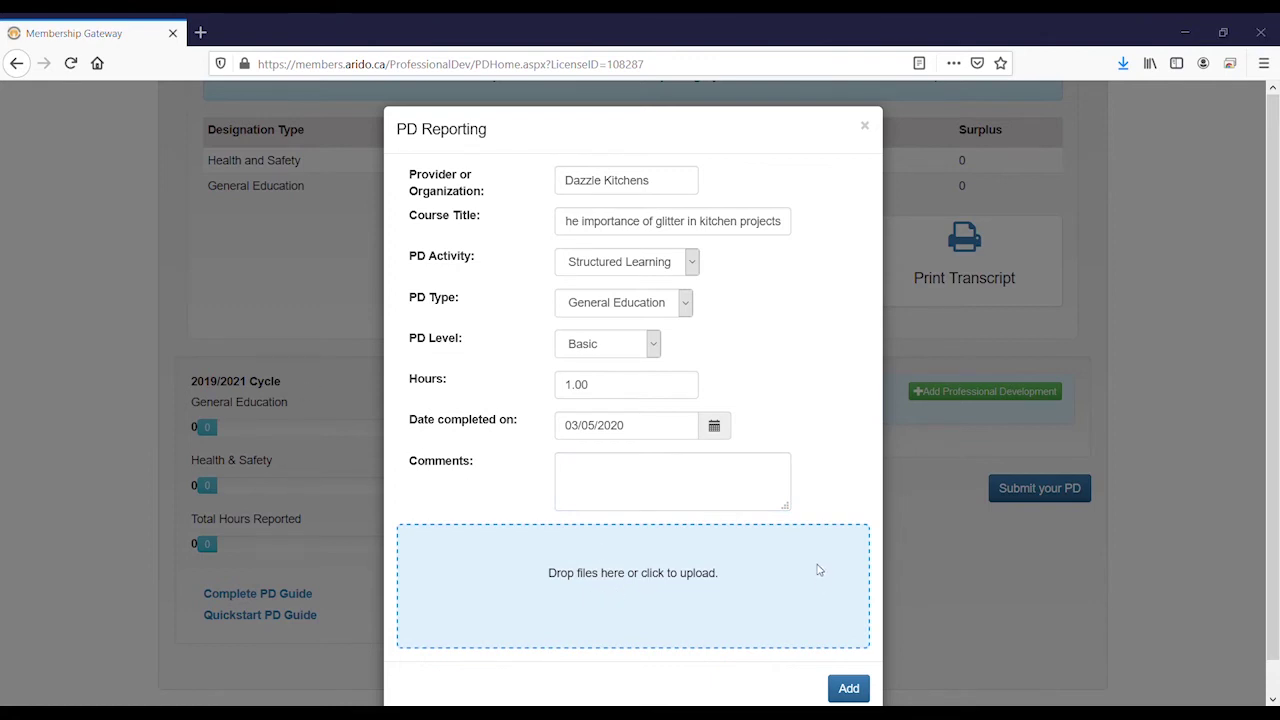
{"action": "scroll", "coordinate": [685, 607], "scroll_direction": "down", "scroll_amount": 2}
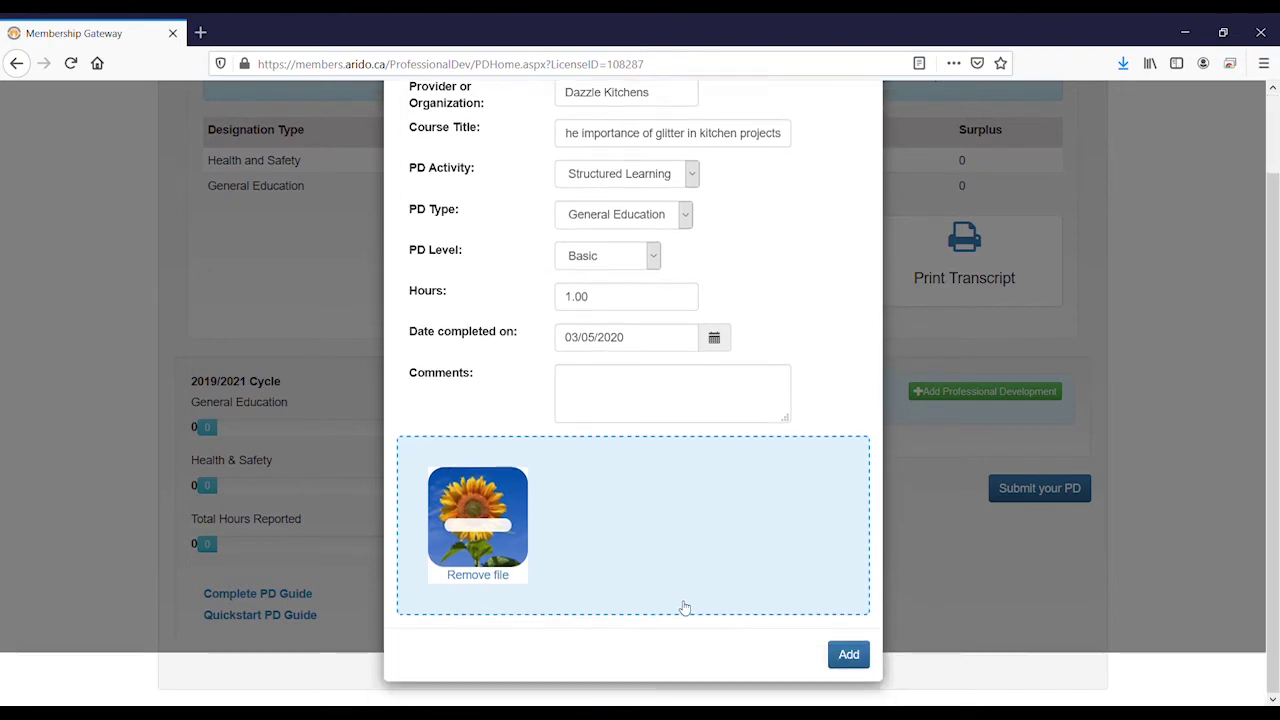
{"action": "left_click", "coordinate": [856, 657]}
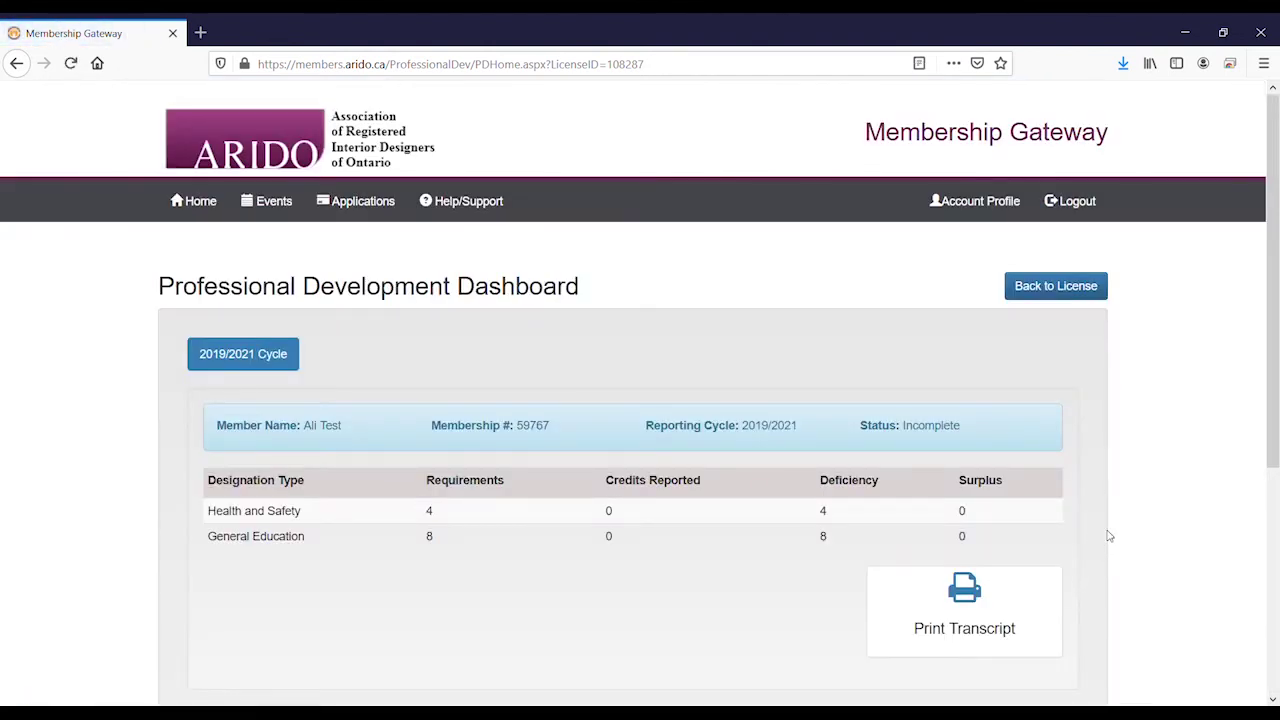
Review the Dazzle Kitchens record in its modification form and close the form without saving.
{"action": "scroll", "coordinate": [1110, 530], "scroll_direction": "down", "scroll_amount": 4}
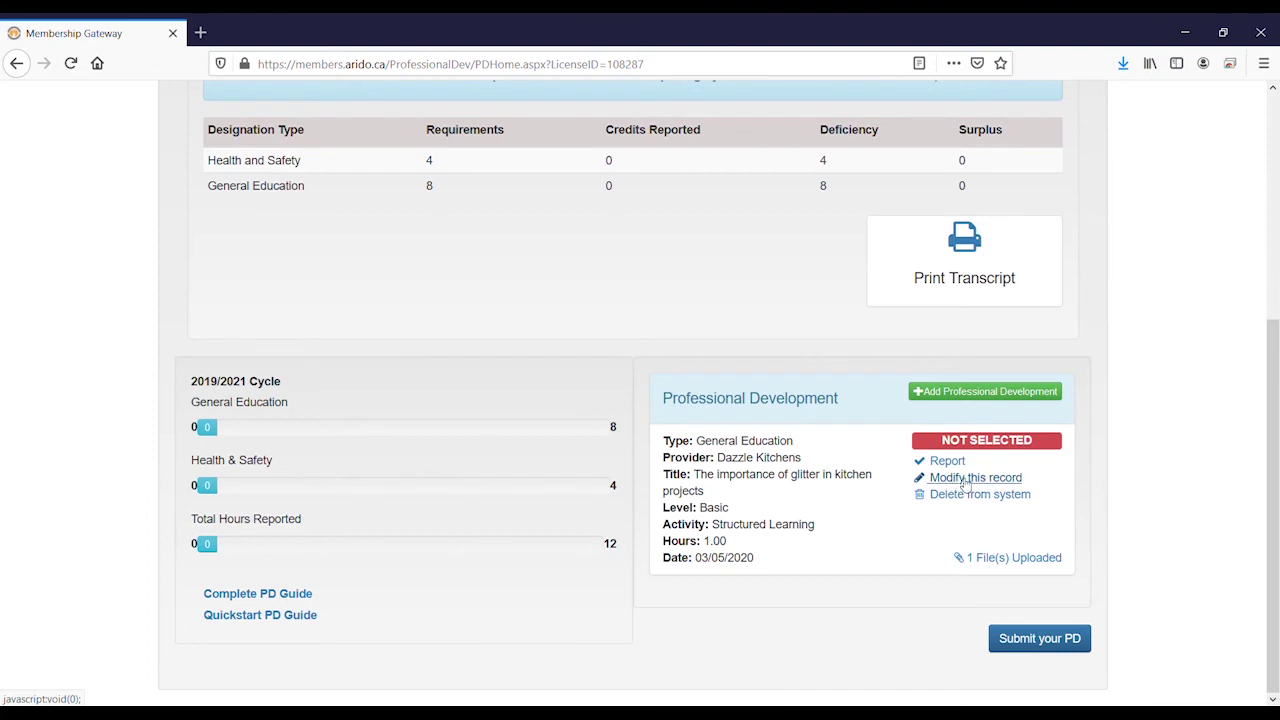
{"action": "left_click", "coordinate": [965, 480]}
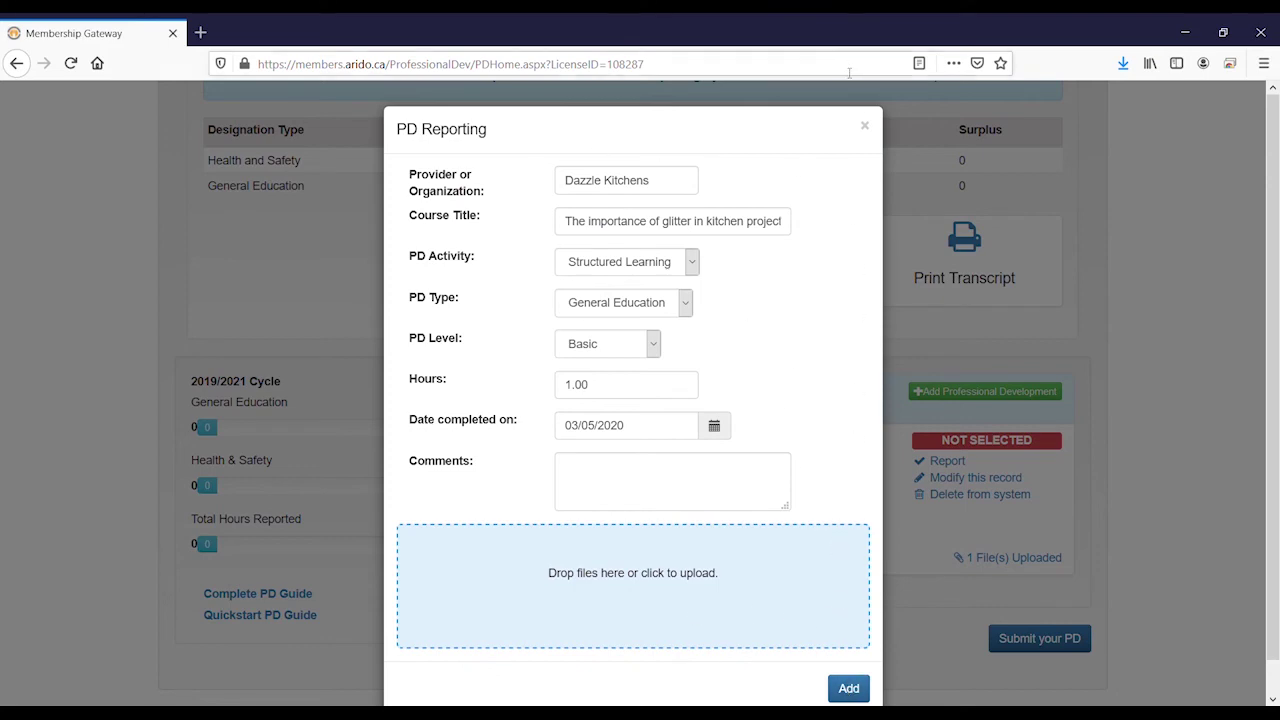
{"action": "left_click", "coordinate": [866, 127]}
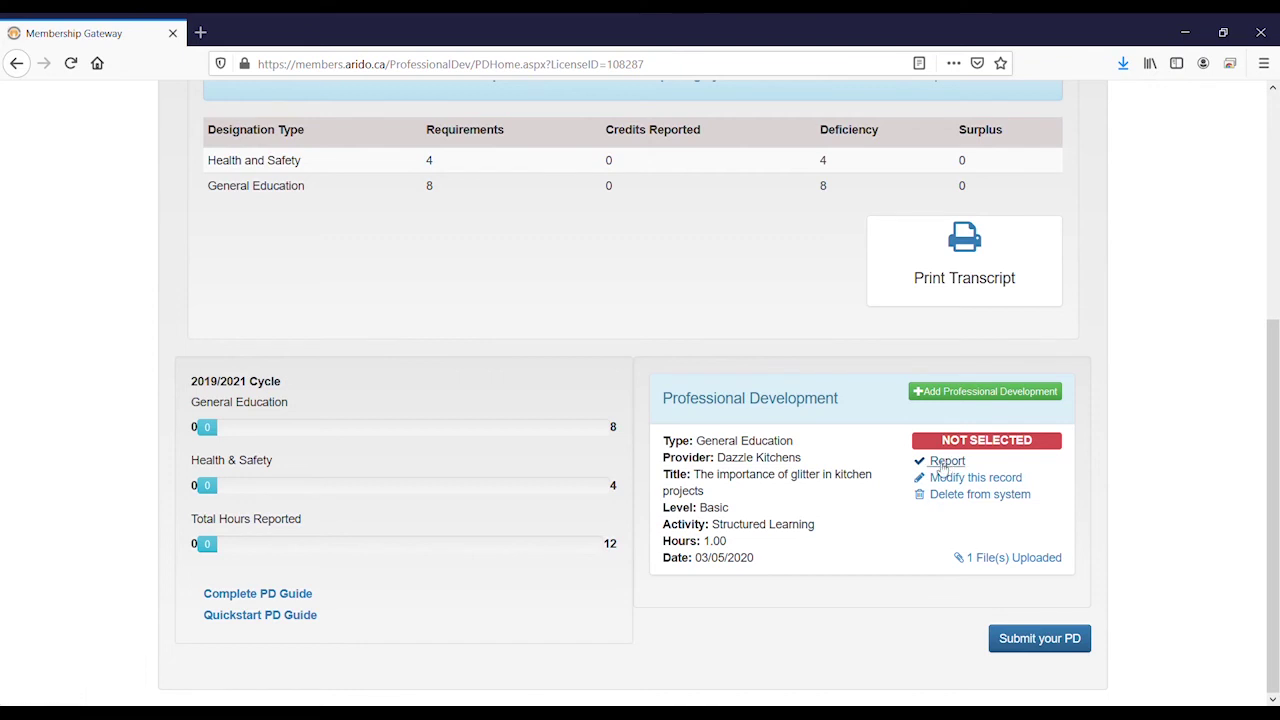
Mark the Dazzle Kitchens record for reporting, submit the professional development and review the dashboard.
{"action": "left_click", "coordinate": [944, 461]}
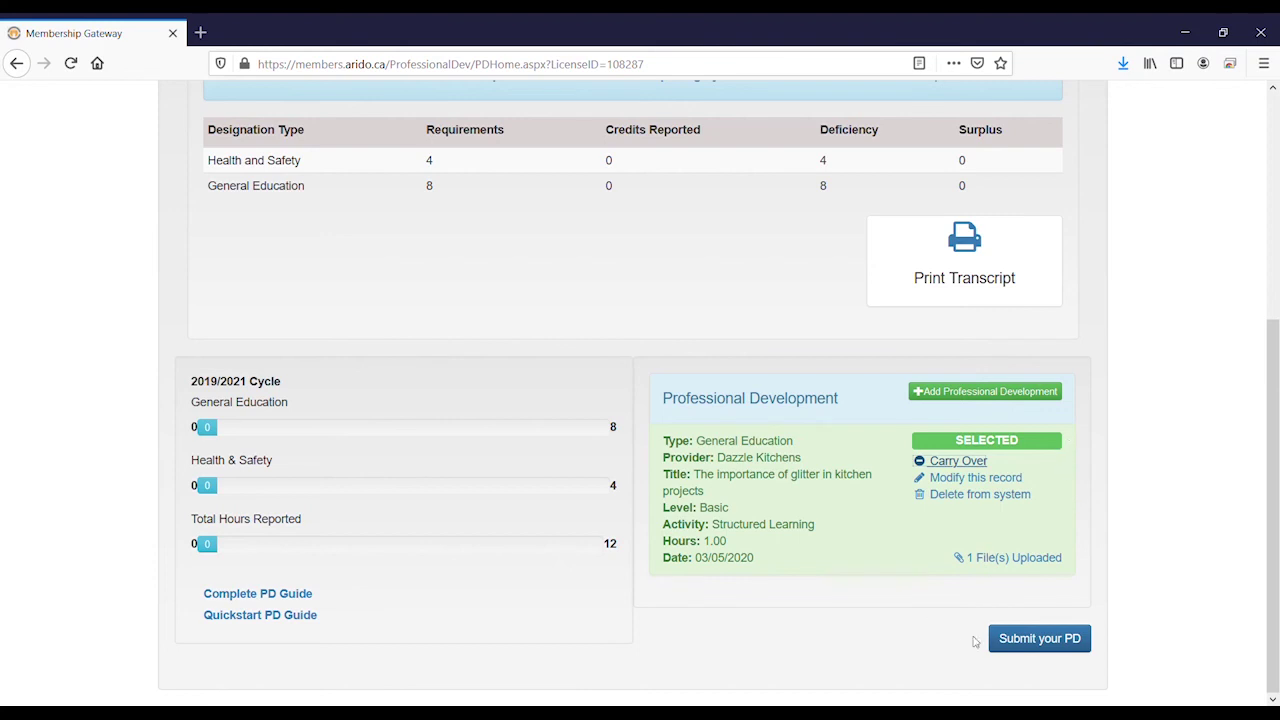
{"action": "left_click", "coordinate": [1028, 642]}
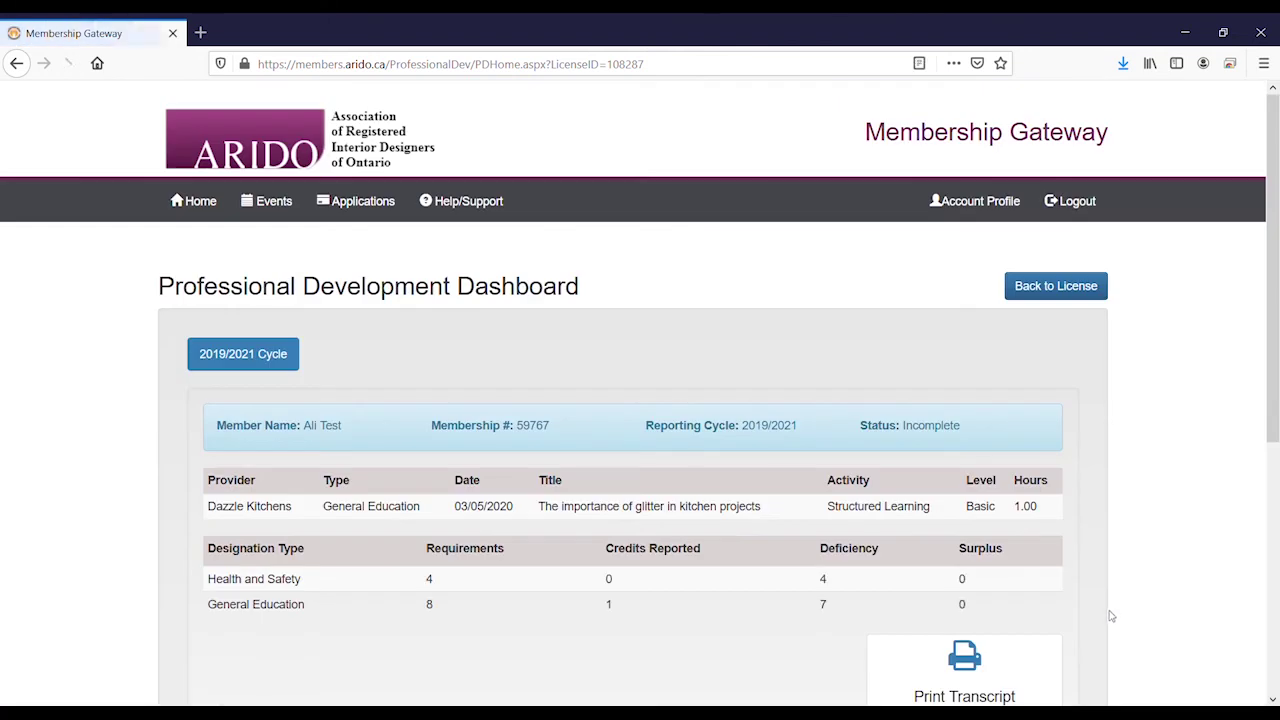
{"action": "scroll", "coordinate": [1110, 607], "scroll_direction": "down", "scroll_amount": 5}
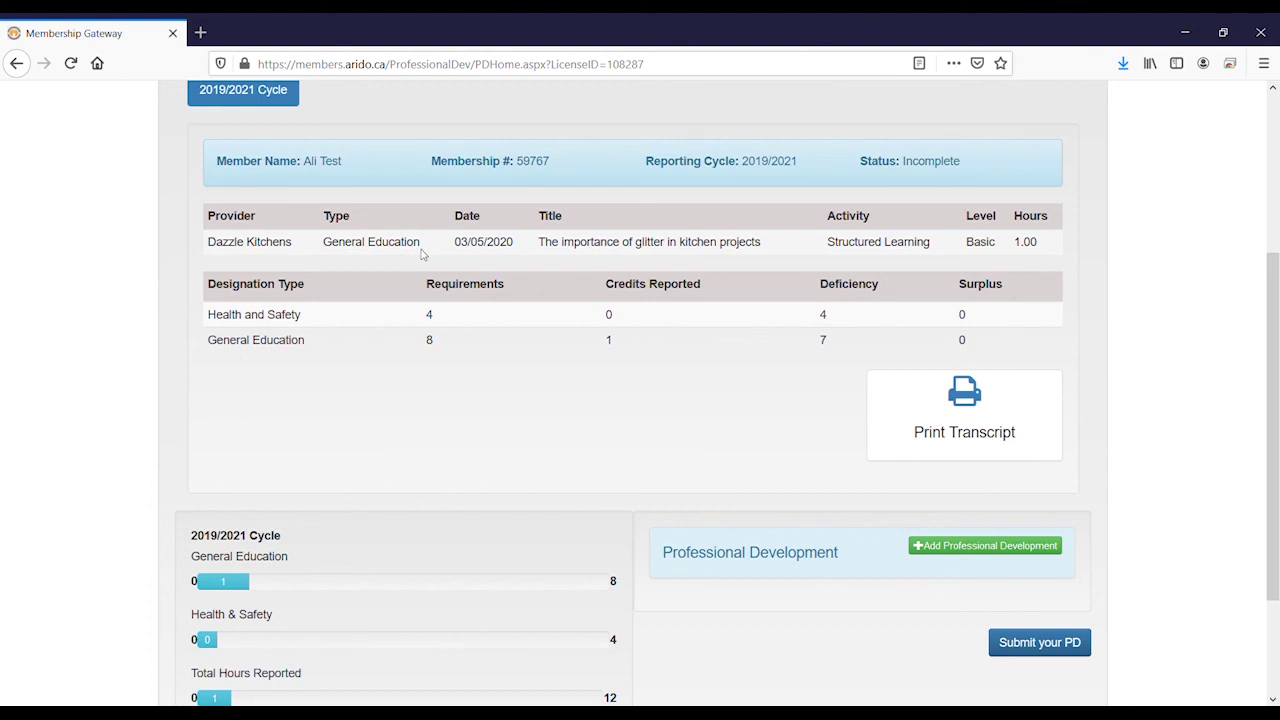
{"action": "scroll", "coordinate": [1092, 268], "scroll_direction": "down", "scroll_amount": 2}
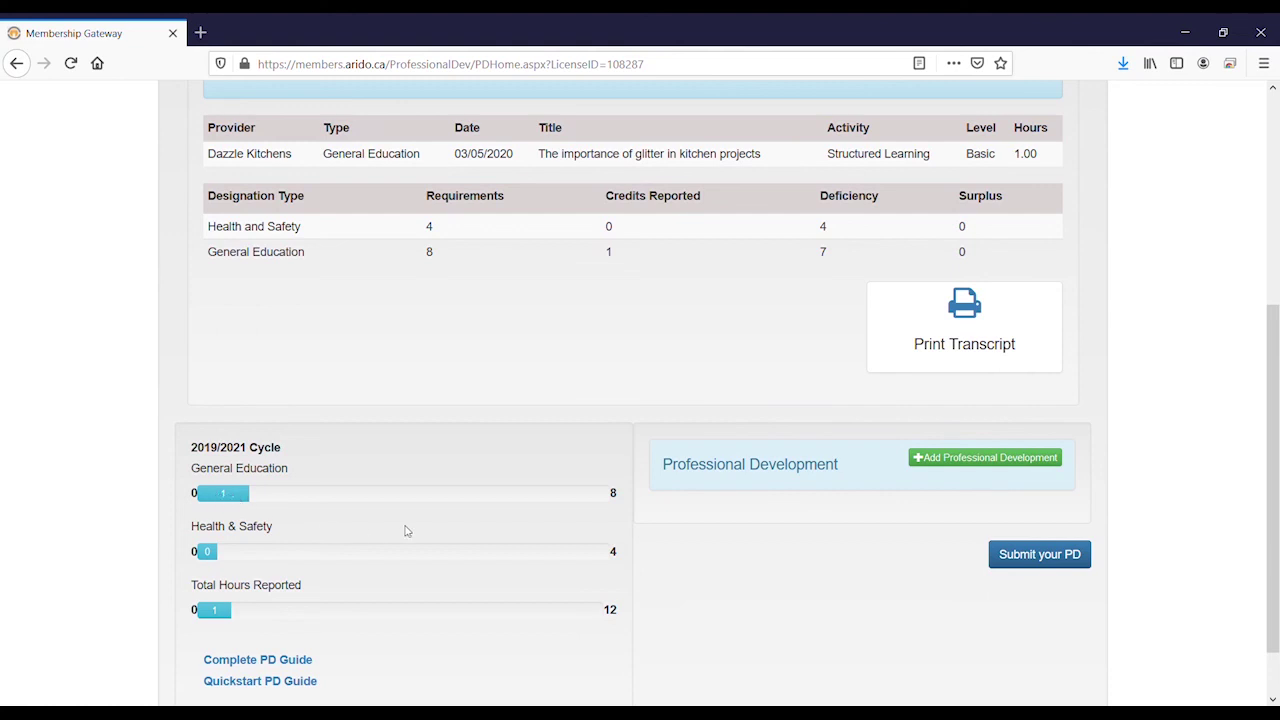
{"action": "scroll", "coordinate": [678, 490], "scroll_direction": "up", "scroll_amount": 2}
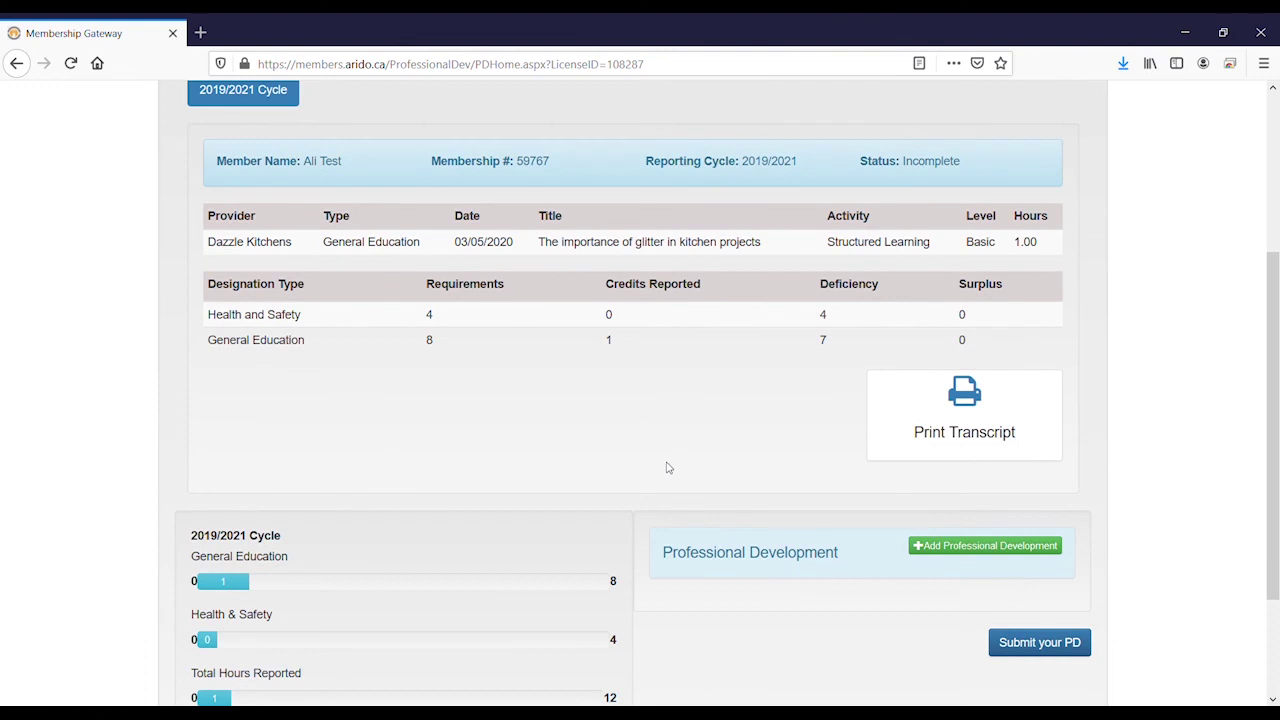
{"action": "scroll", "coordinate": [668, 468], "scroll_direction": "up", "scroll_amount": 2}
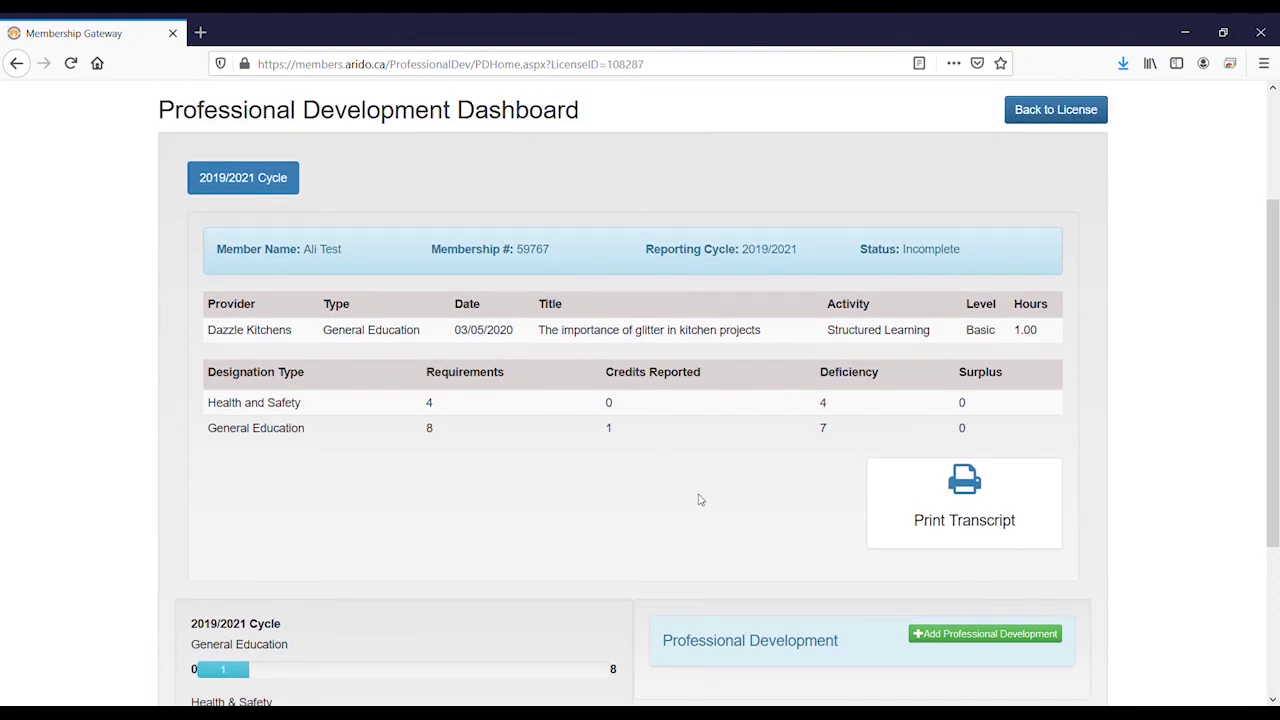